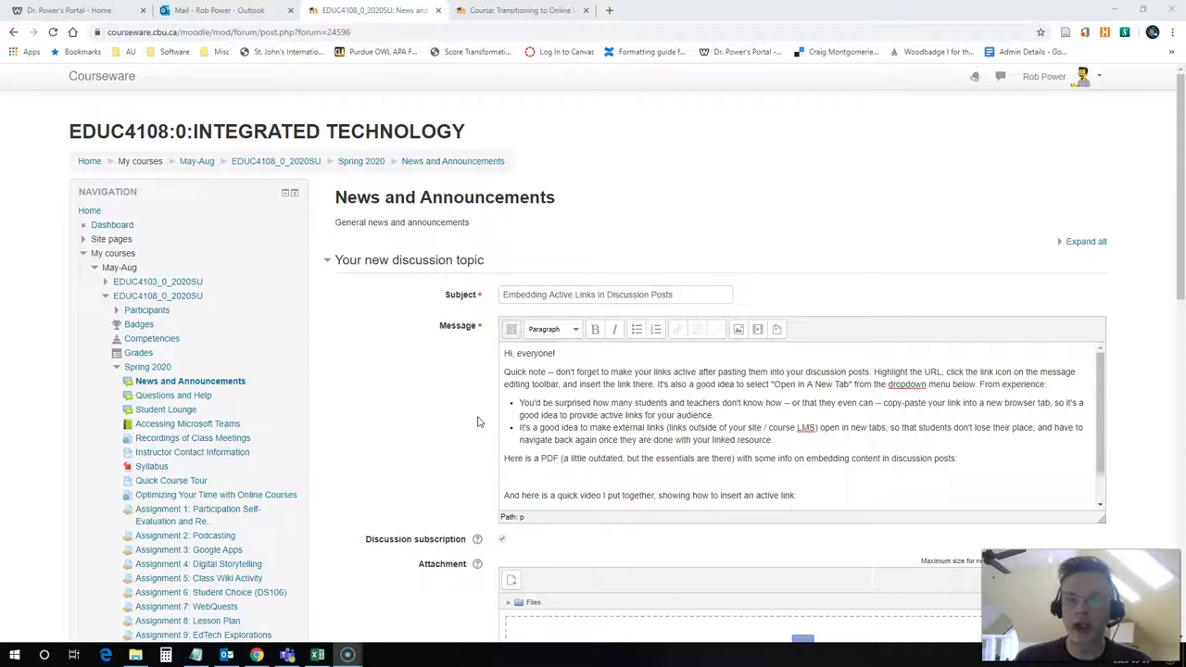
# Enlarge the message editor by dragging its resize corner and show all toolbar rows.
pyautogui.click(481, 419)
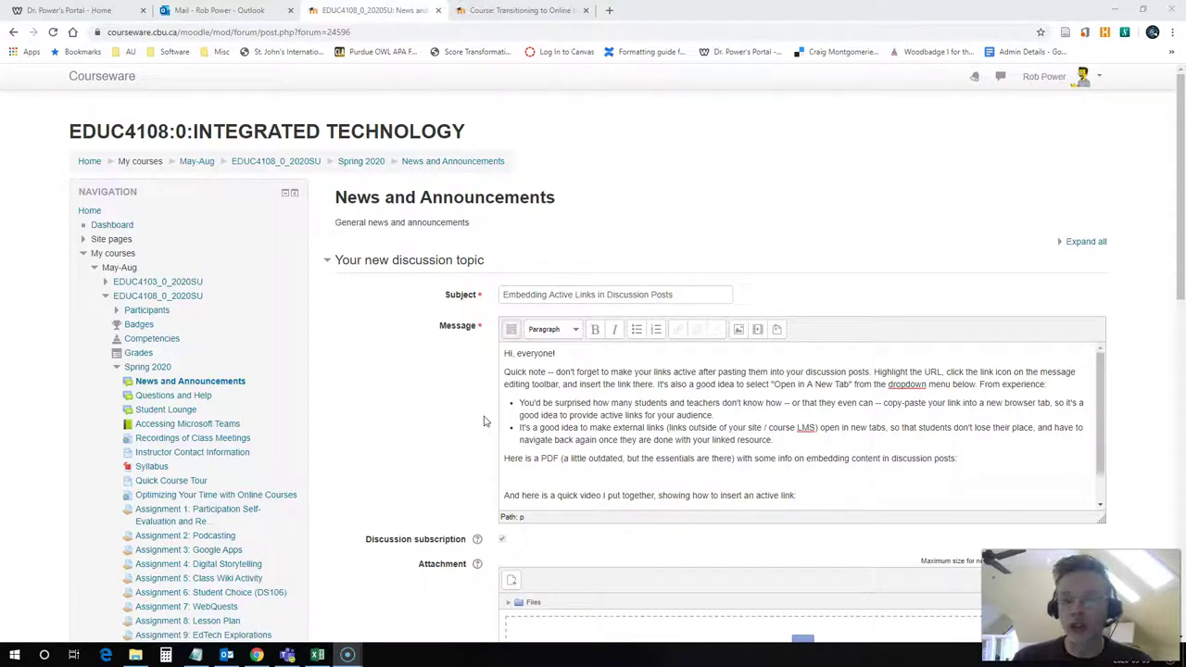
pyautogui.click(460, 428)
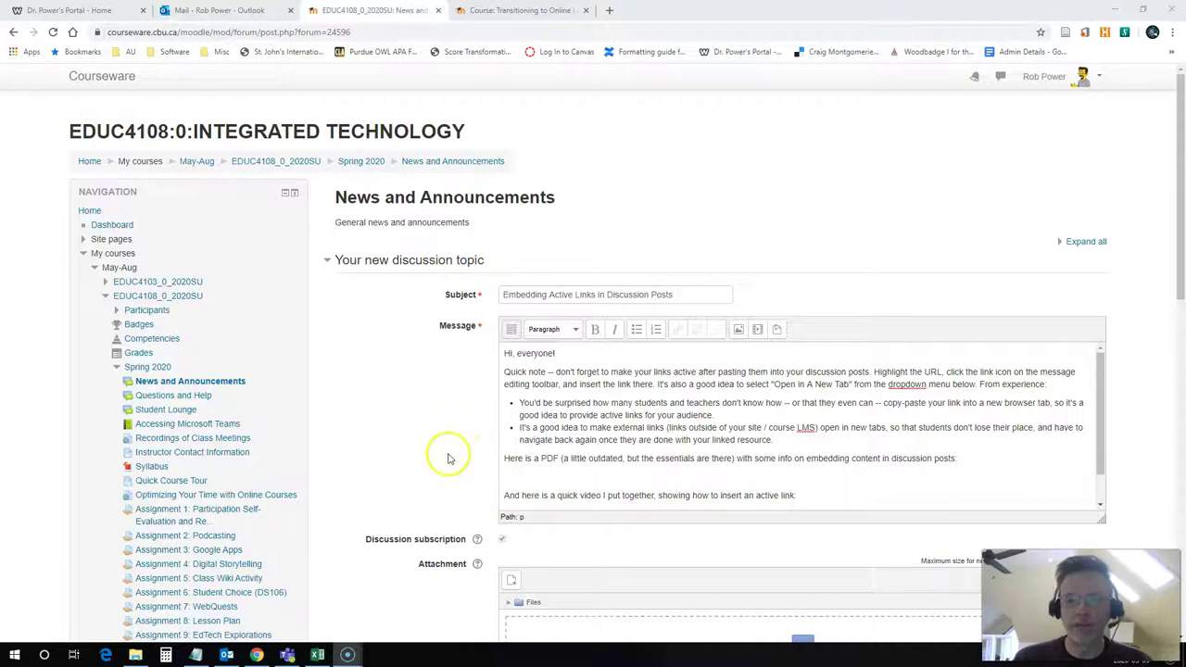
pyautogui.scroll(-1, 574, 396)
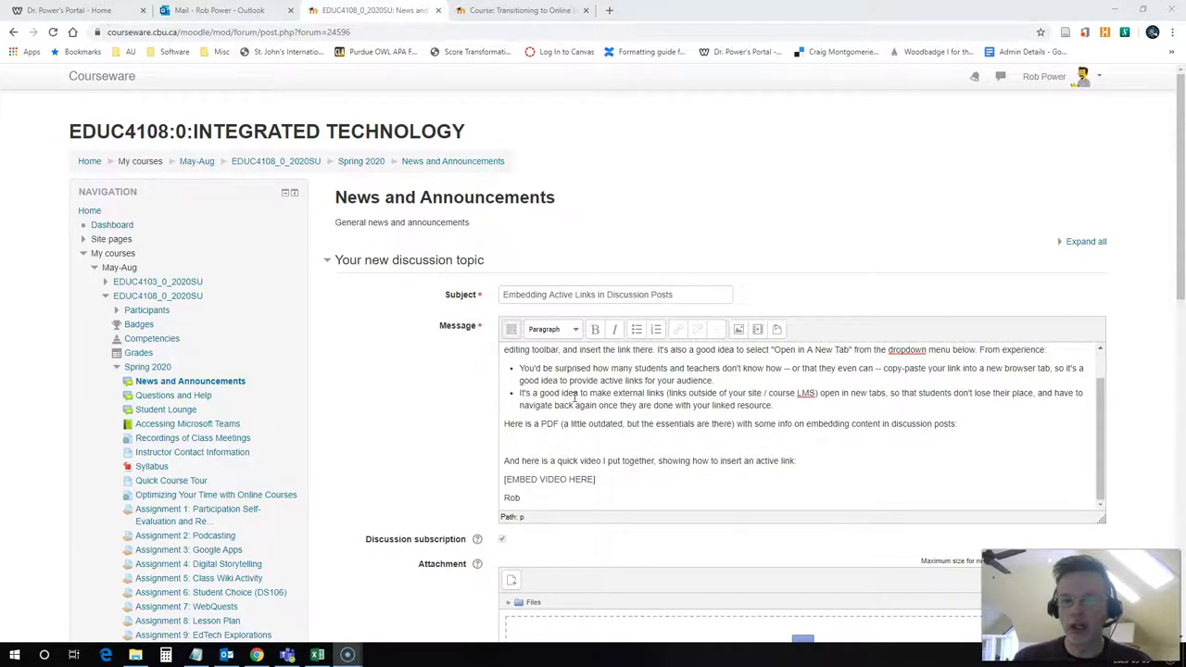
pyautogui.scroll(1, 555, 393)
pyautogui.scroll(-1, 411, 373)
pyautogui.scroll(-1, 410, 375)
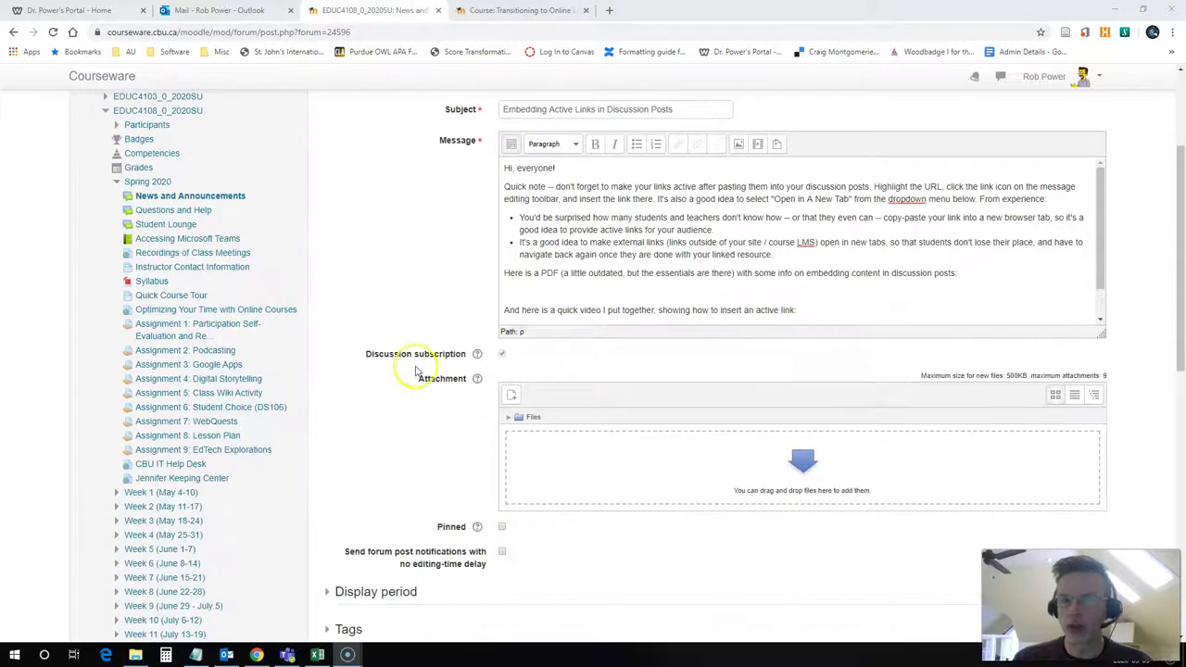
pyautogui.moveTo(1102, 331); pyautogui.dragTo(1121, 397)
pyautogui.scroll(1, 648, 310)
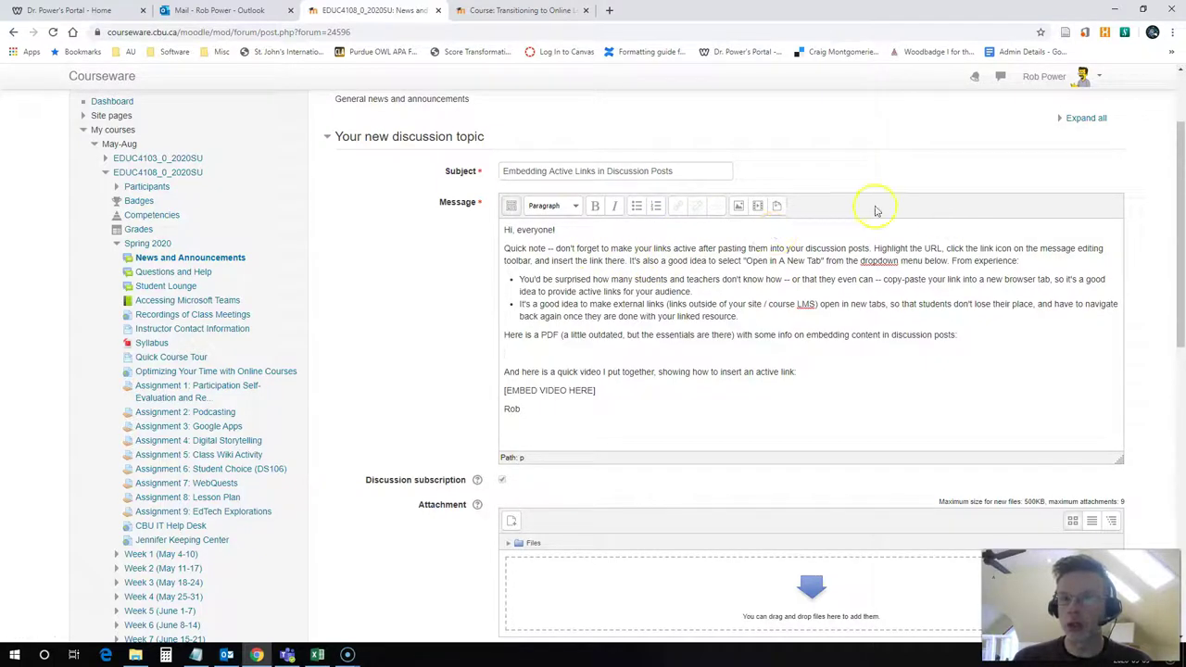
pyautogui.click(511, 207)
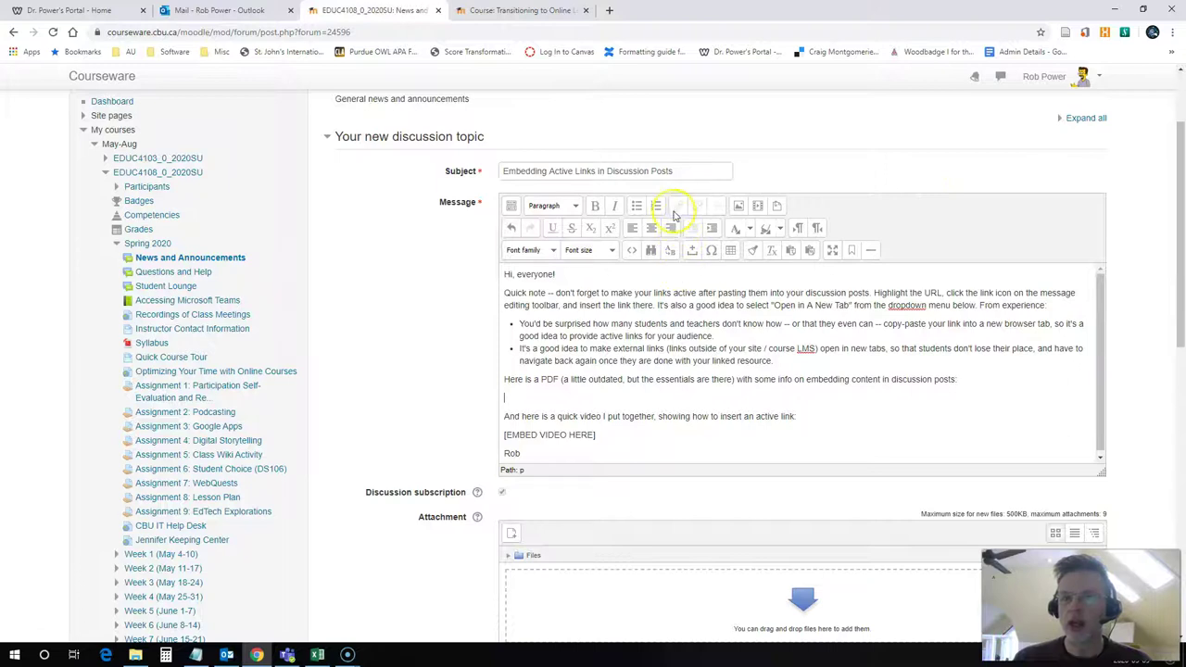
pyautogui.scroll(-1, 472, 305)
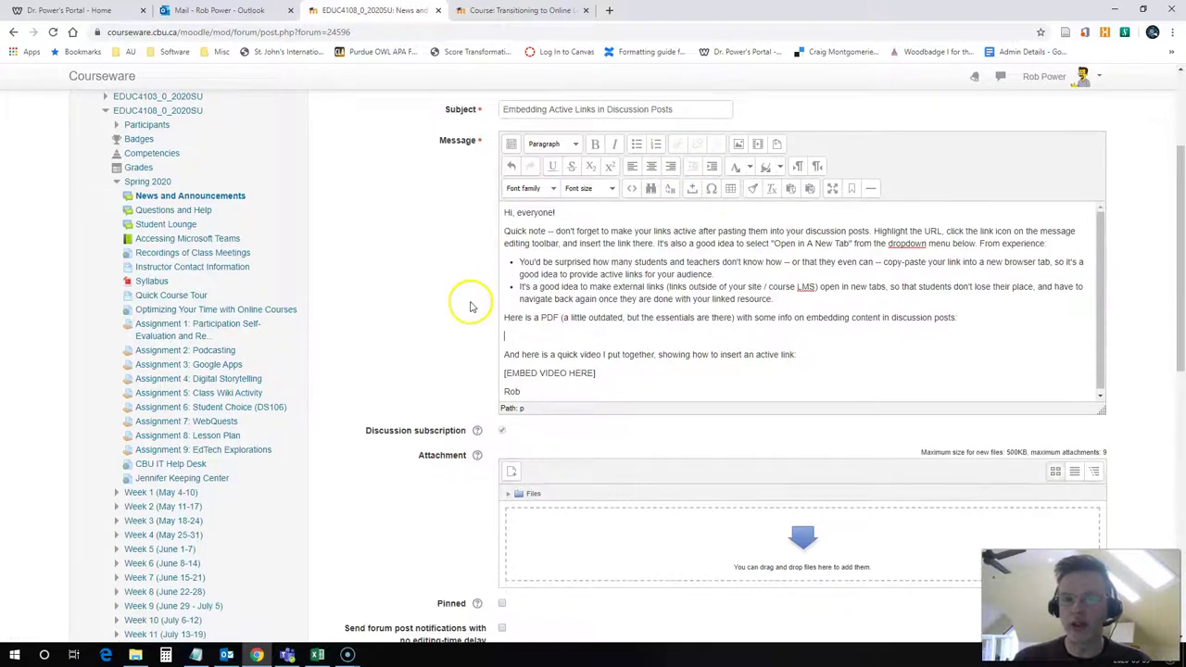
# Paste the Southern Oregon University APA citation from Notepad beneath the PDF sentence.
pyautogui.click(196, 655)
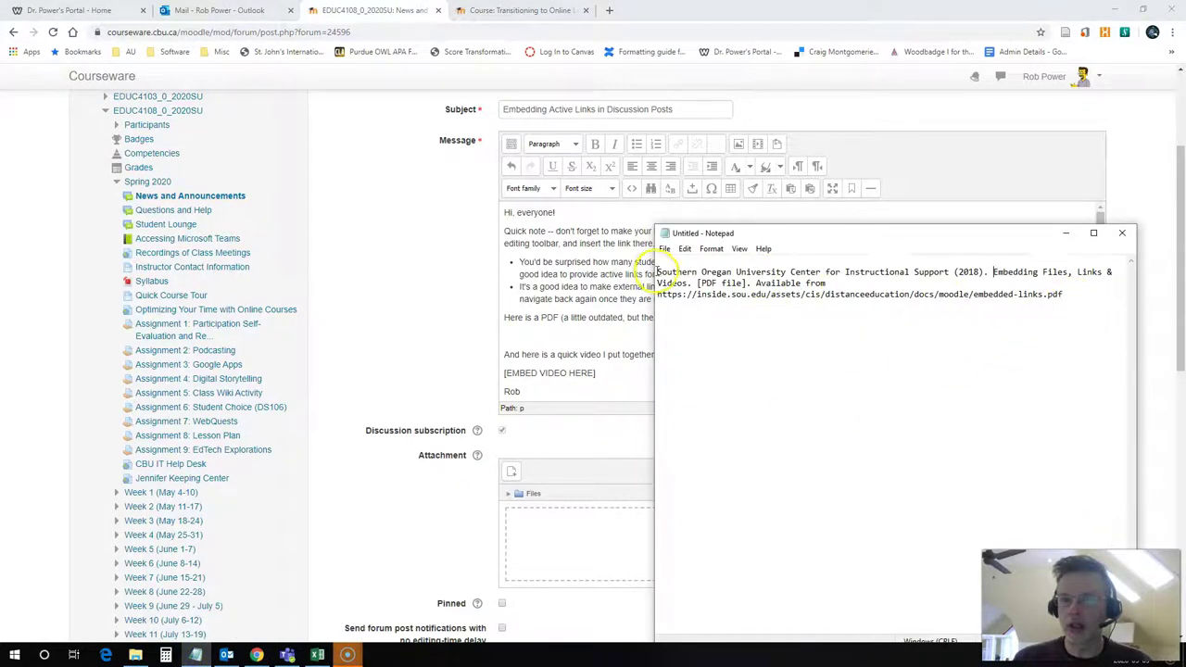
pyautogui.moveTo(662, 272); pyautogui.dragTo(1070, 293)
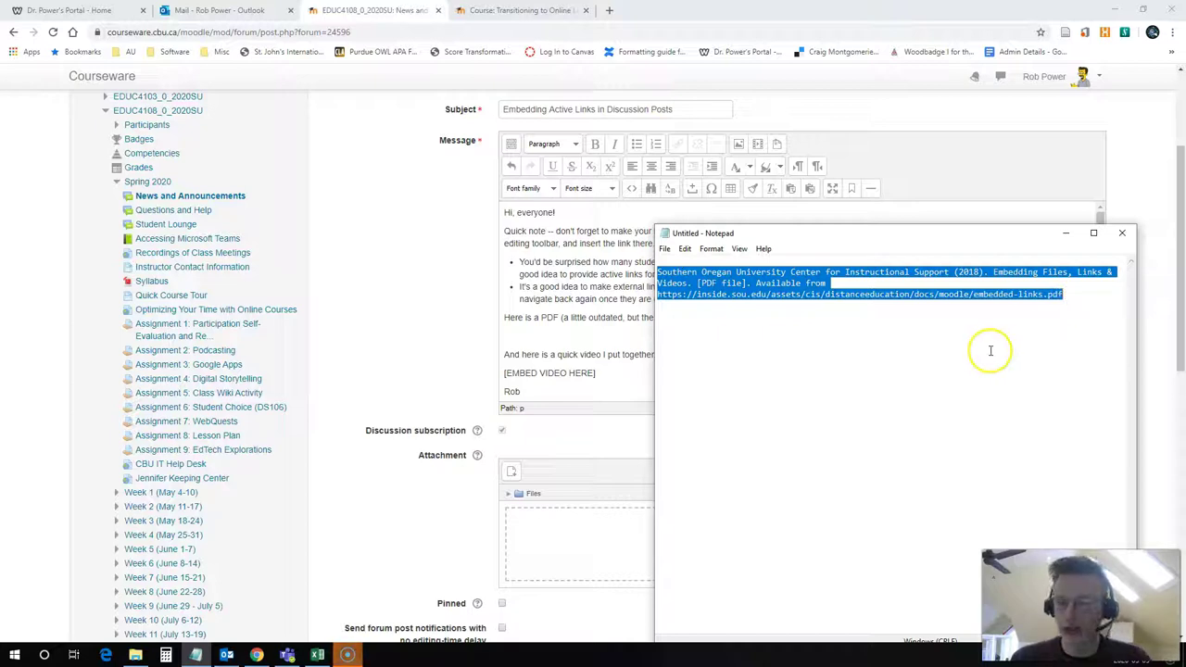
pyautogui.click(548, 331)
pyautogui.write('Southern Oregan University Center for Instructional Support (2018). Embedding Files, Links & Videos. [PDF file]. Available from https://inside.sou.edu/assets/cis/distanceeducation/docs/moodle/embedded-links.pdf')
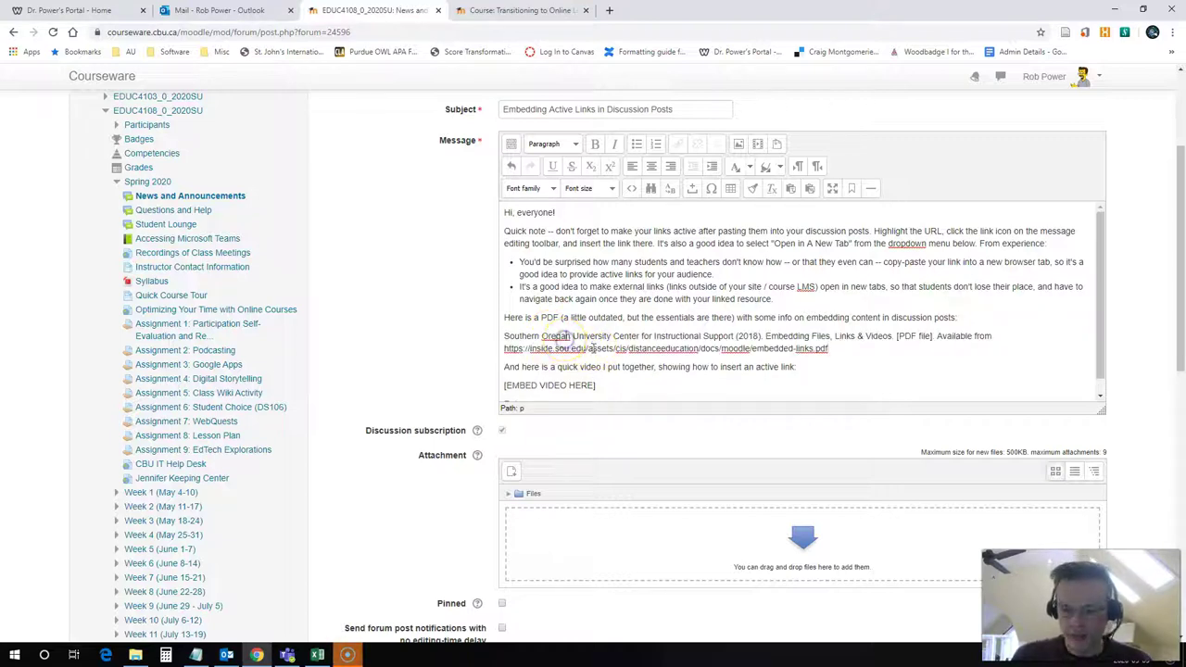
# Retype a letter in the word Oregon in the pasted citation.
pyautogui.click(565, 336)
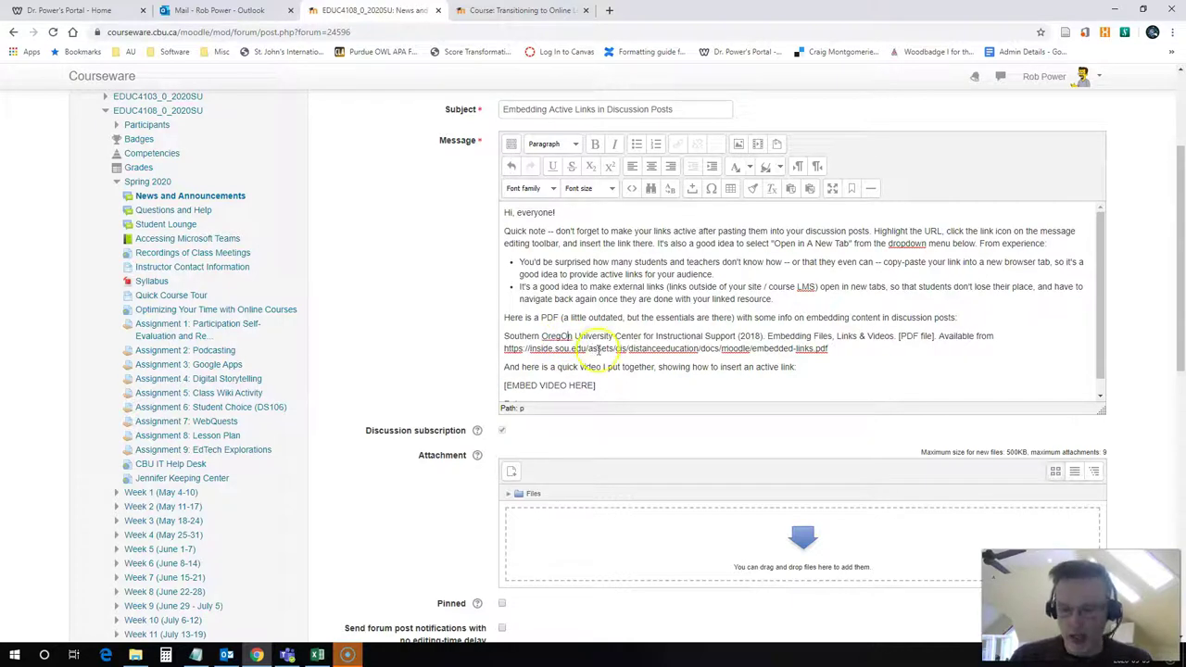
pyautogui.press('BackSpace')
pyautogui.write('o')
pyautogui.press('BackSpace')
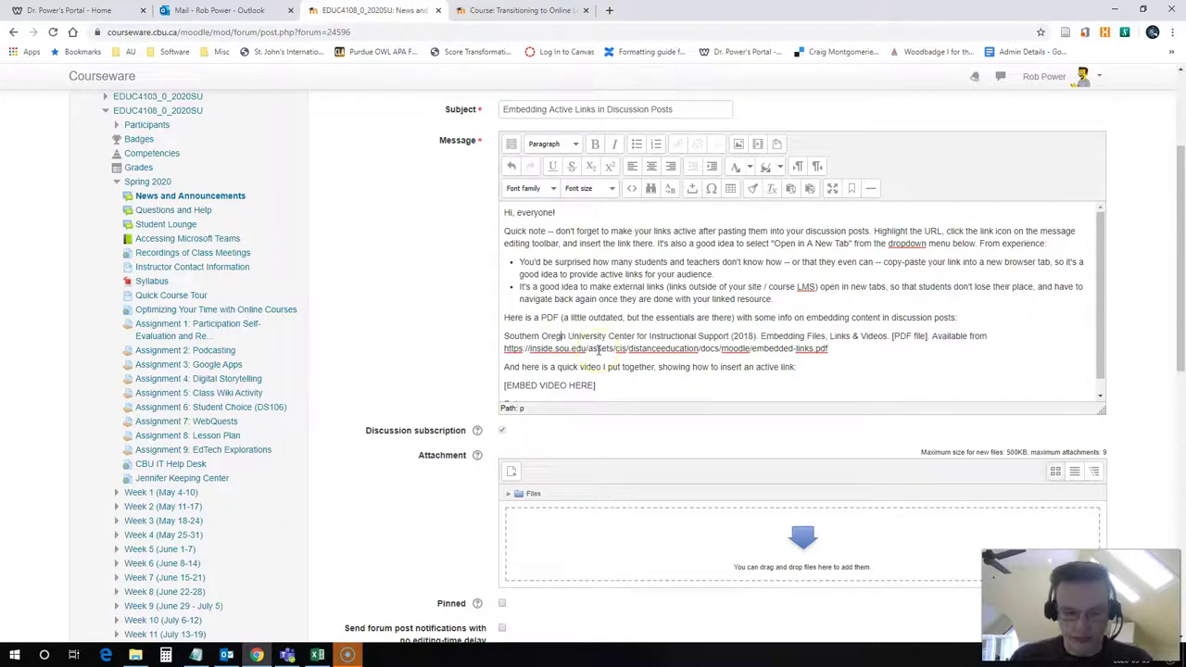
pyautogui.write('o')
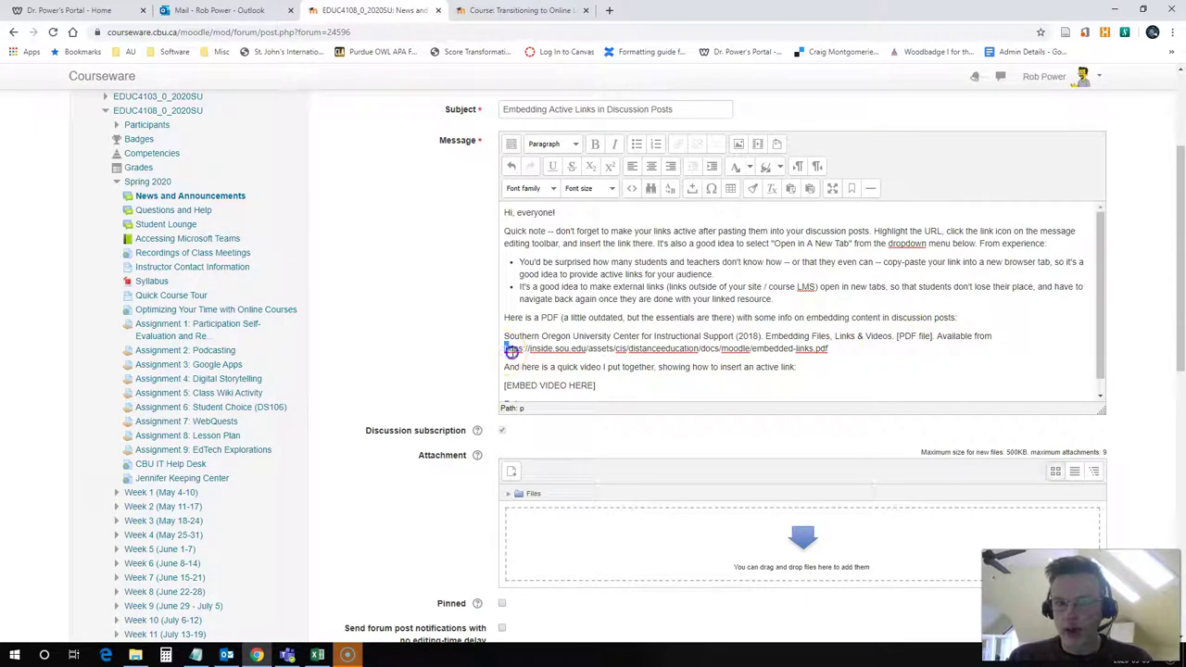
# Highlight the full embedded-links.pdf URL in the citation.
pyautogui.moveTo(511, 346); pyautogui.dragTo(833, 348)
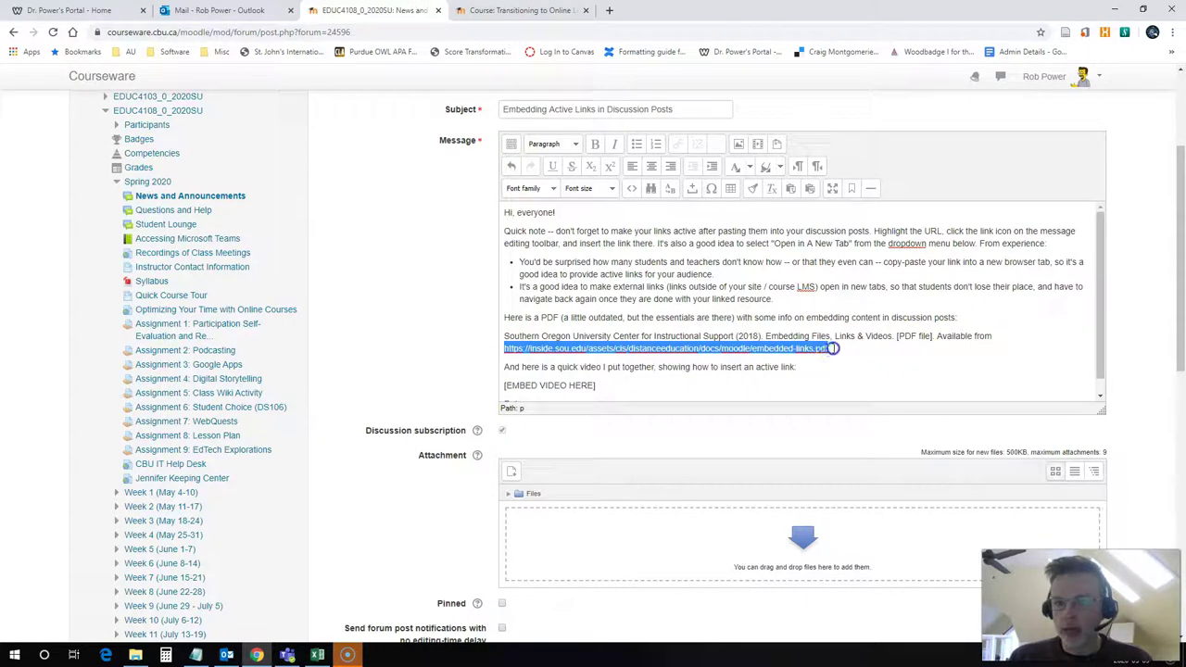
pyautogui.click(733, 367)
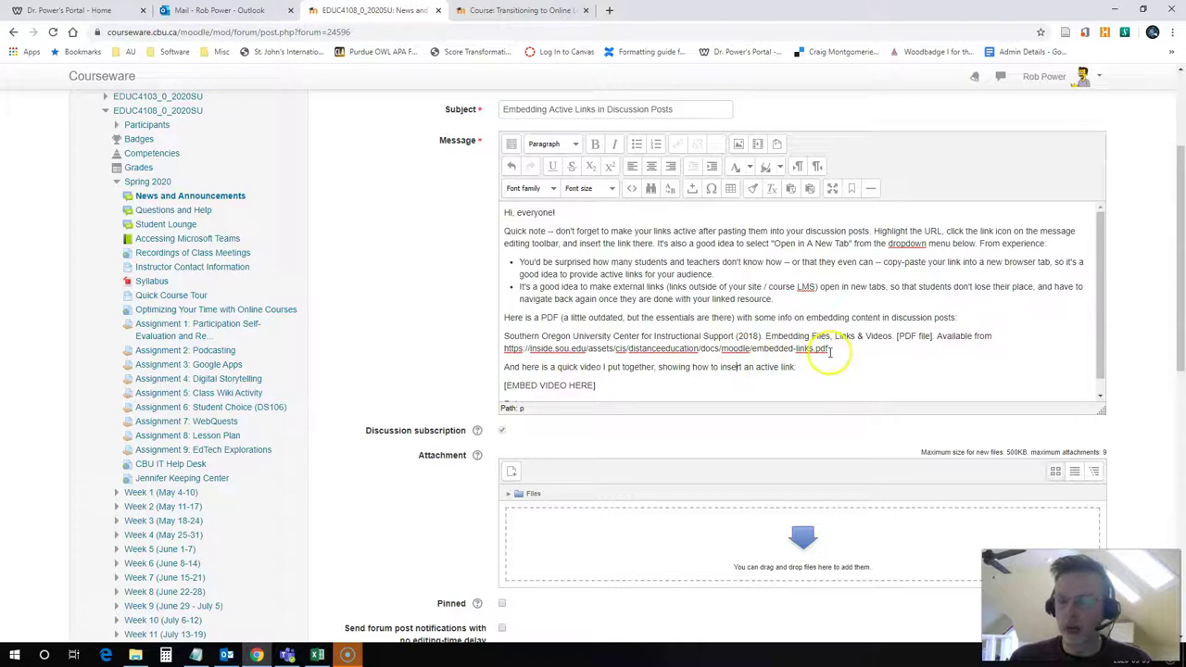
pyautogui.moveTo(831, 348); pyautogui.dragTo(506, 349)
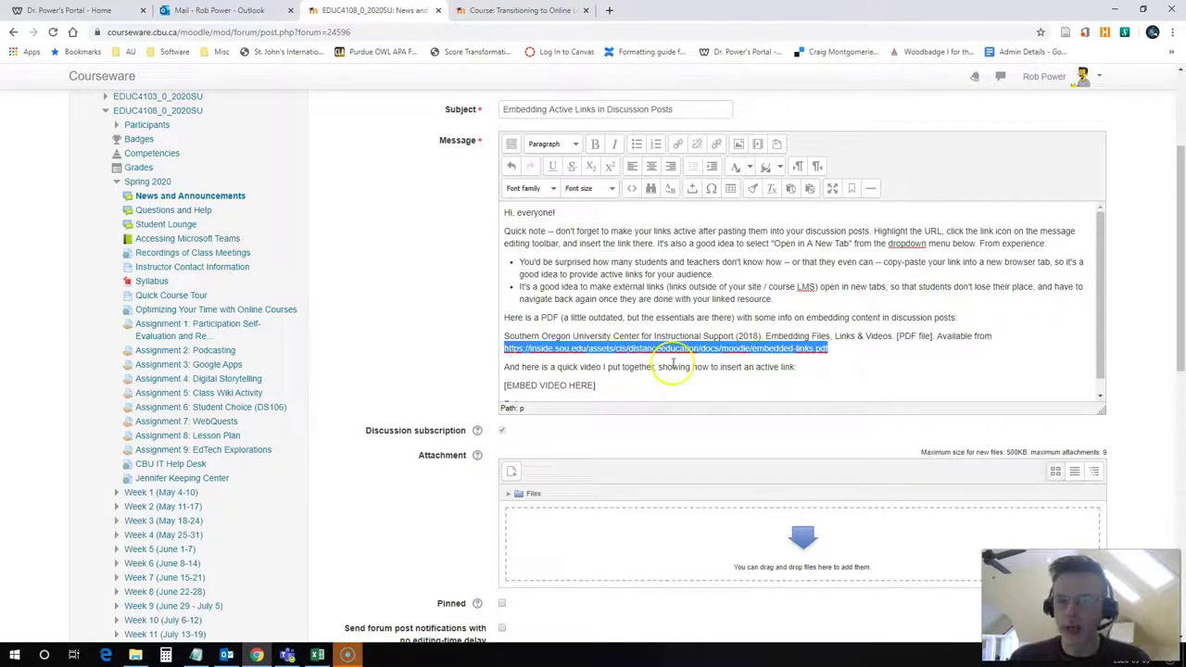
# Start a link on the selected URL with the embedded-links.pdf address as its Link URL.
pyautogui.click(679, 146)
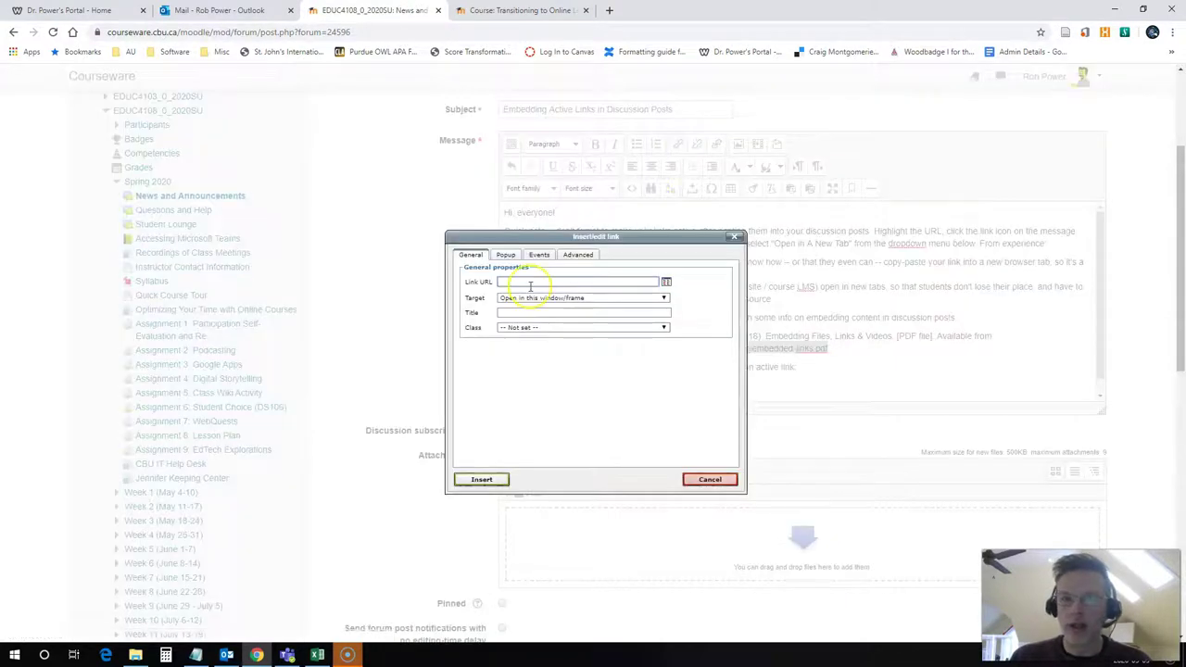
pyautogui.hotkey('ctrl', 'v')
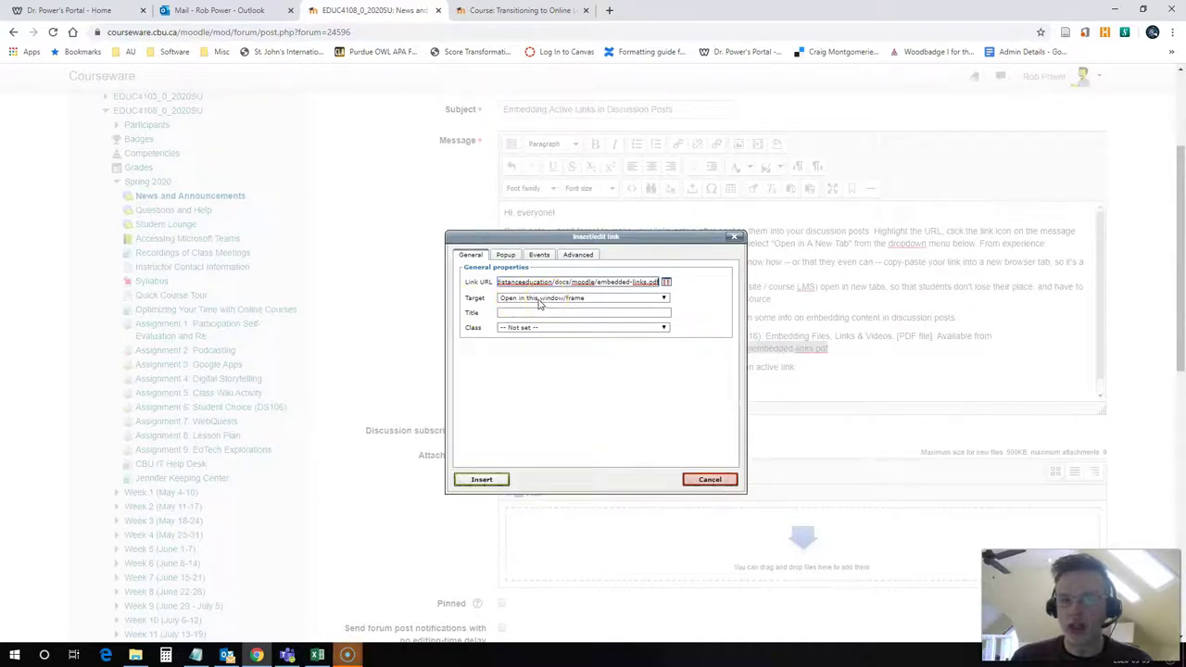
# Set the link target to 'Open in new window (_blank)' and insert the link.
pyautogui.click(537, 300)
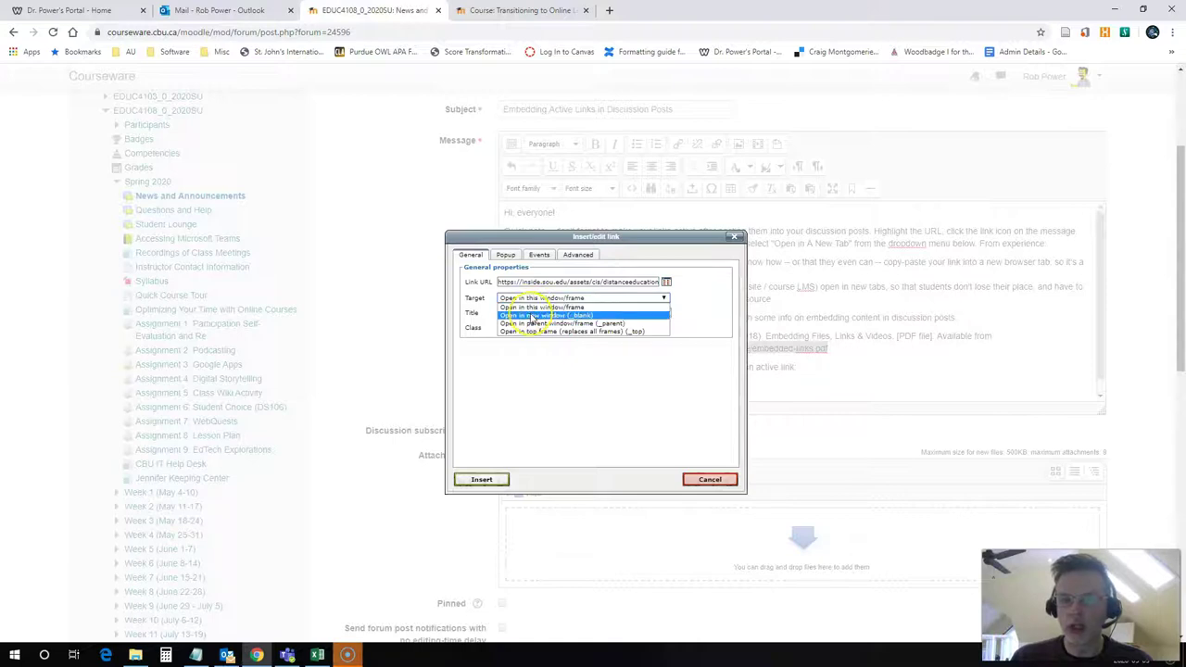
pyautogui.click(534, 316)
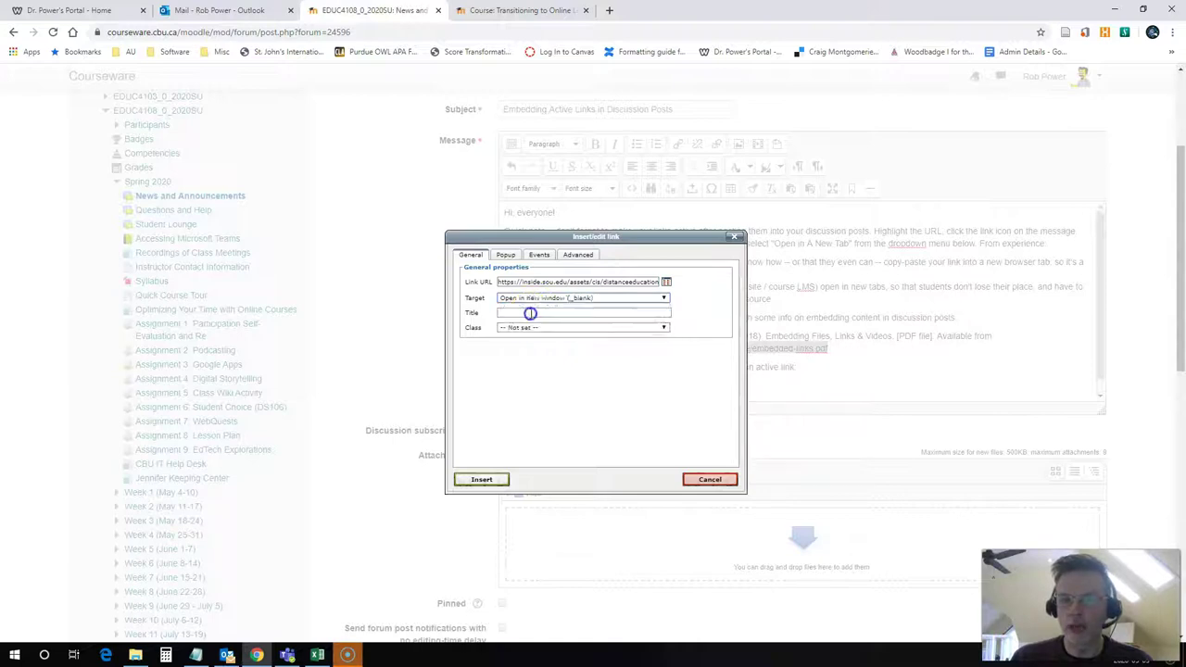
pyautogui.click(582, 397)
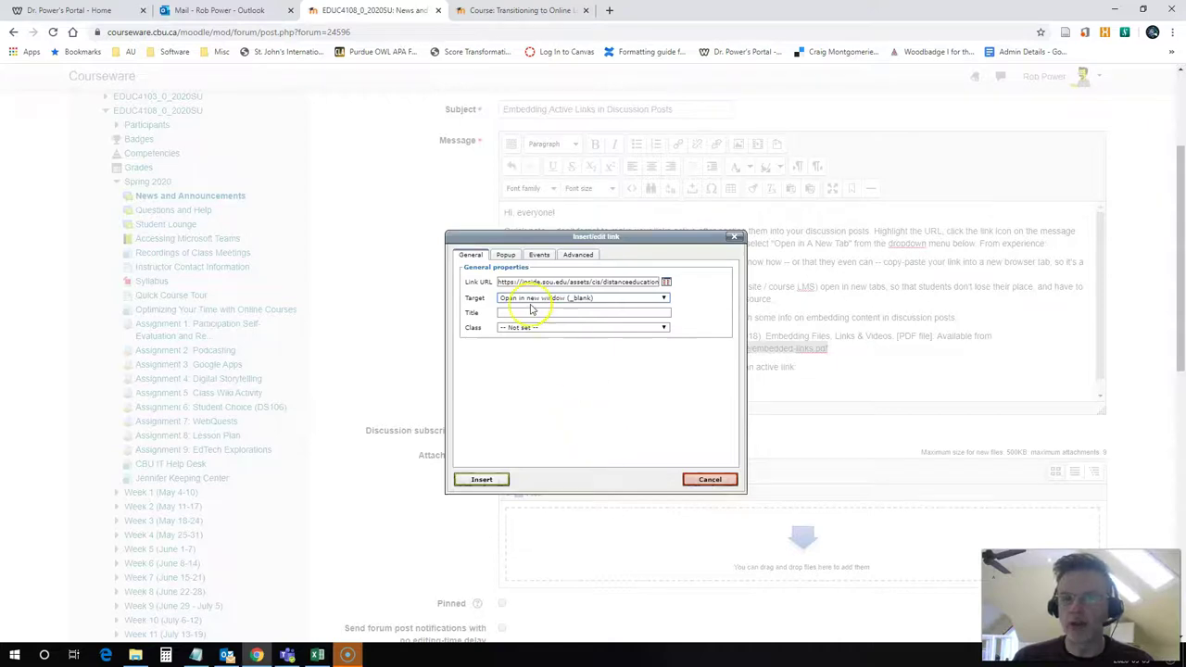
pyautogui.click(492, 479)
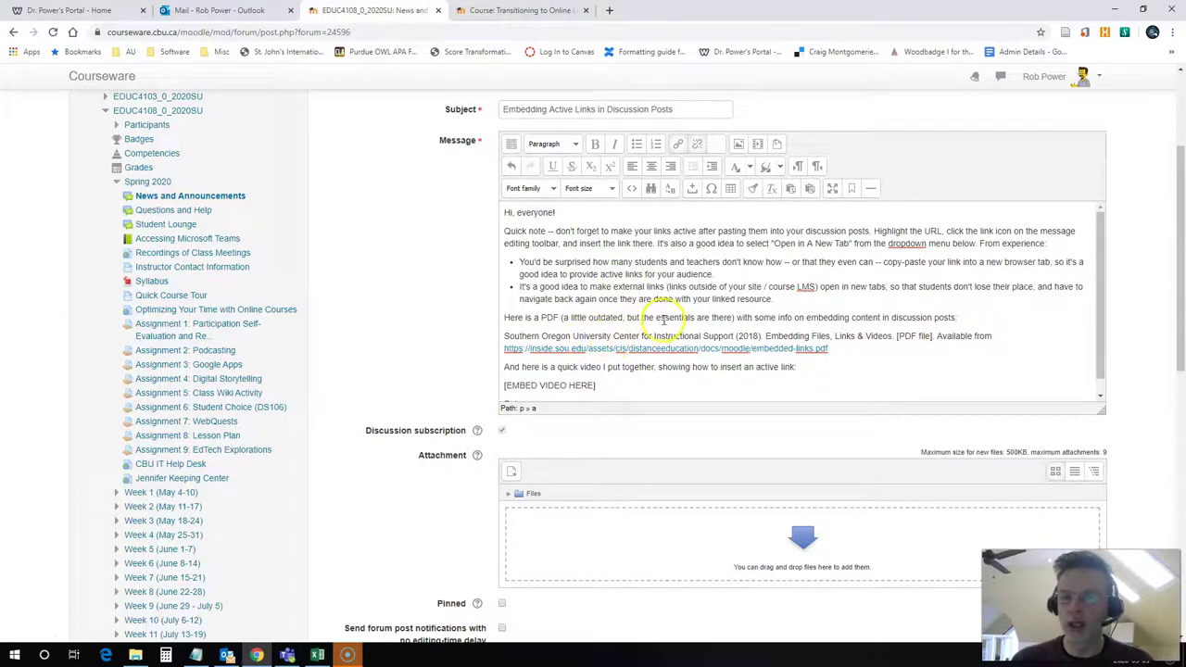
# Select the citation title 'Embedding Files, Links & Videos'.
pyautogui.moveTo(765, 335); pyautogui.dragTo(892, 338)
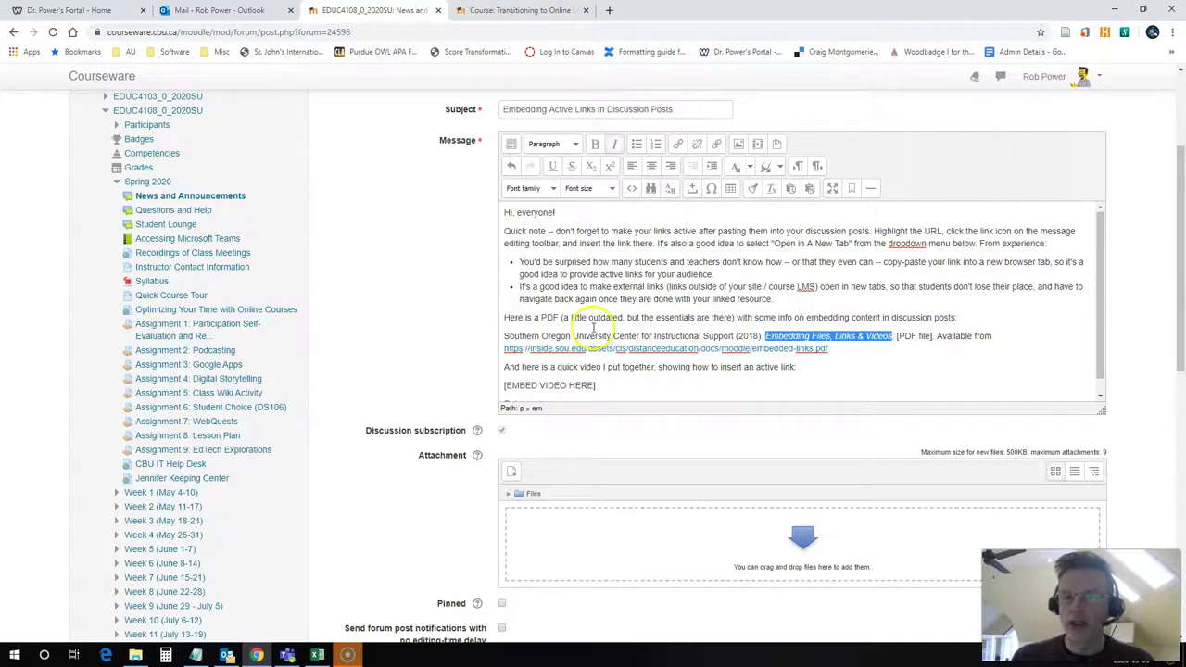
pyautogui.scroll(-1, 598, 323)
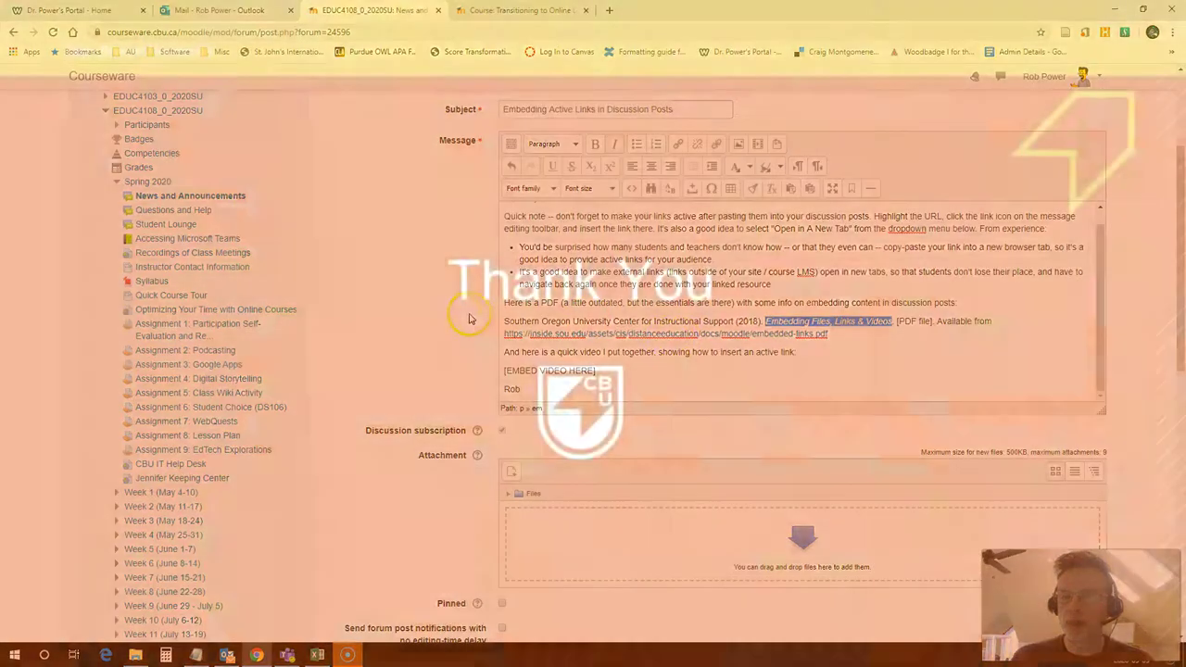